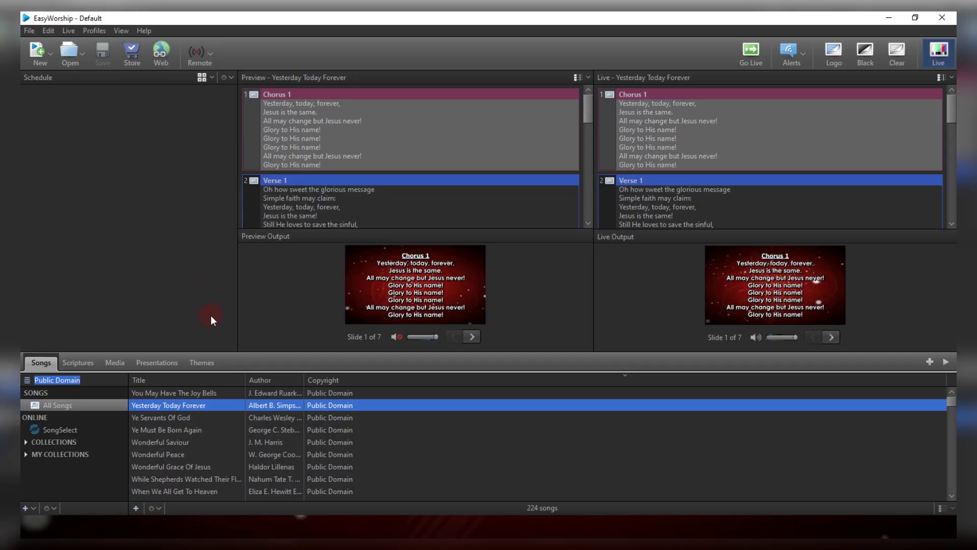
Show only the Scripture themes in the Themes library, such as Black and Lowerthird
{"action": "left_click", "coordinate": [203, 362]}
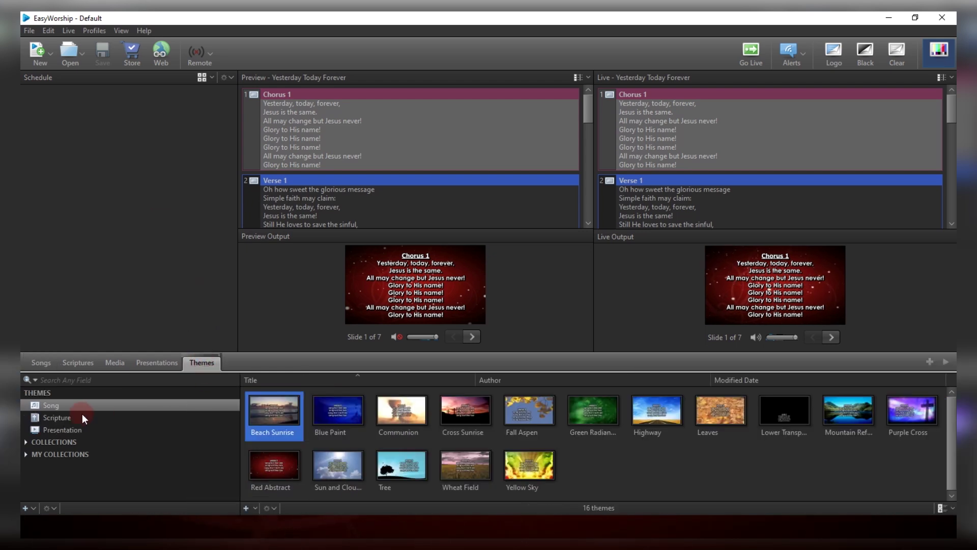
{"action": "left_click", "coordinate": [81, 416]}
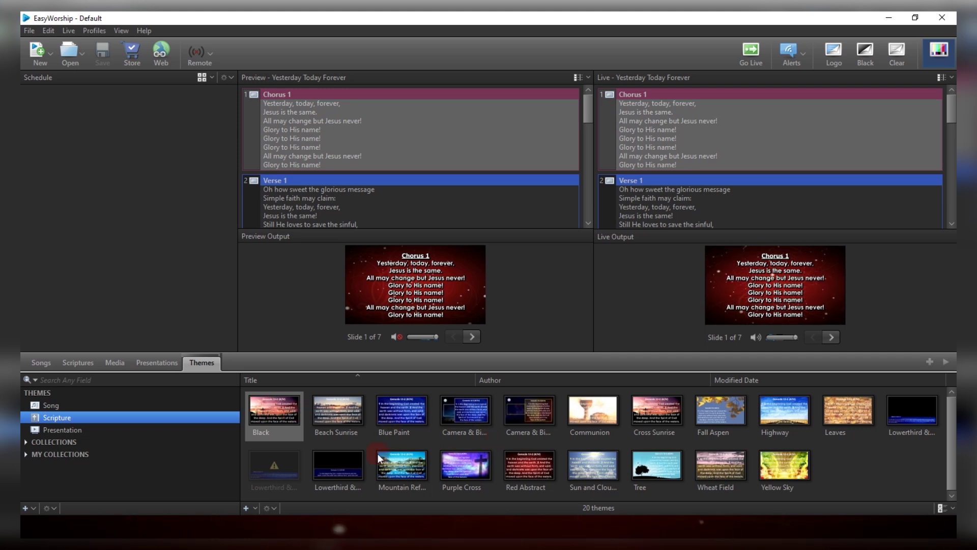
Change the Black scripture theme's background to a solid black color fill, then apply and save it
{"action": "right_click", "coordinate": [279, 406]}
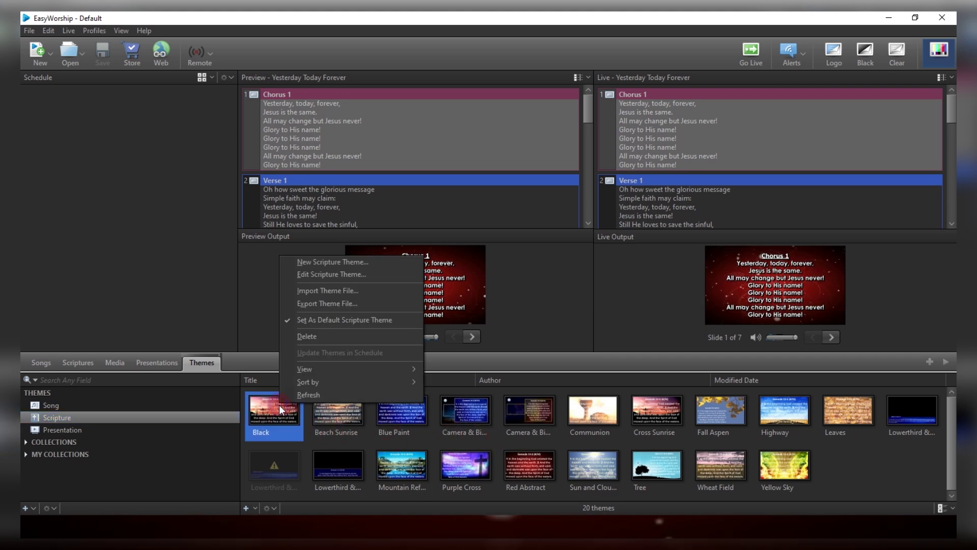
{"action": "left_click", "coordinate": [326, 276]}
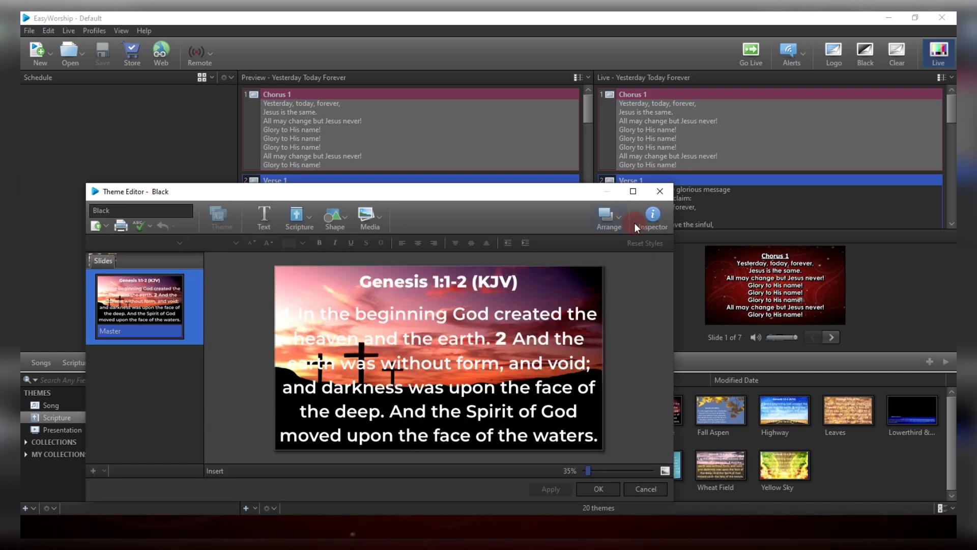
{"action": "left_click", "coordinate": [652, 217]}
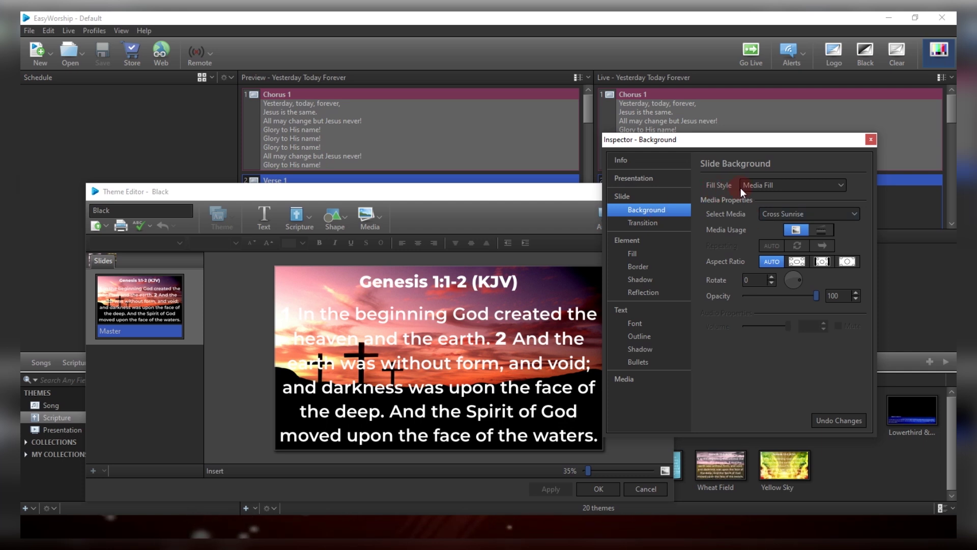
{"action": "left_click", "coordinate": [757, 184]}
{"action": "left_click", "coordinate": [759, 204]}
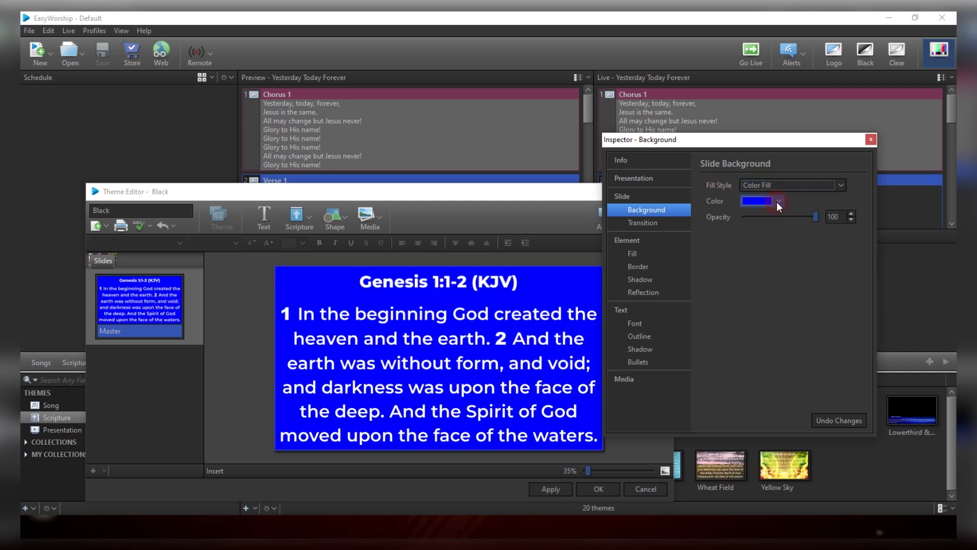
{"action": "left_click", "coordinate": [778, 201]}
{"action": "left_click", "coordinate": [753, 230]}
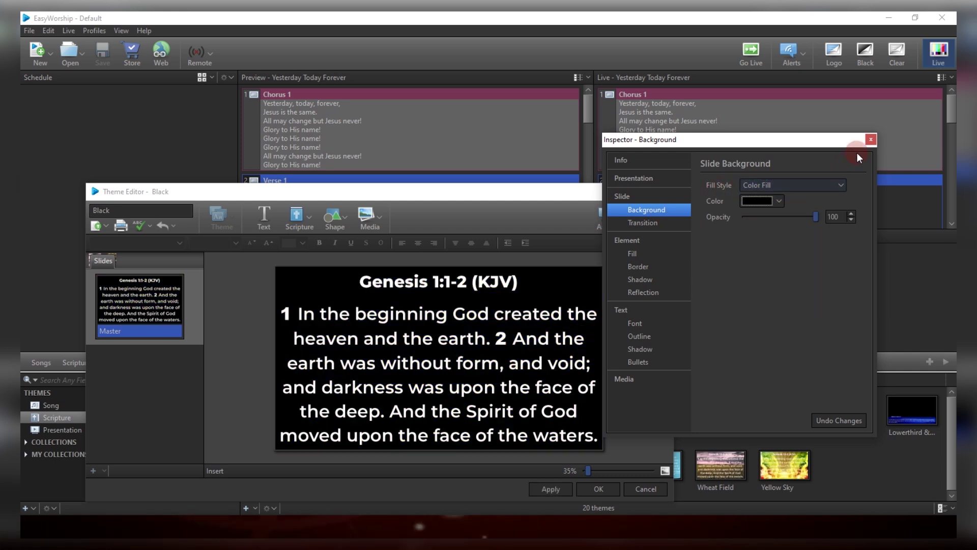
{"action": "left_click", "coordinate": [871, 141]}
{"action": "left_click", "coordinate": [541, 484]}
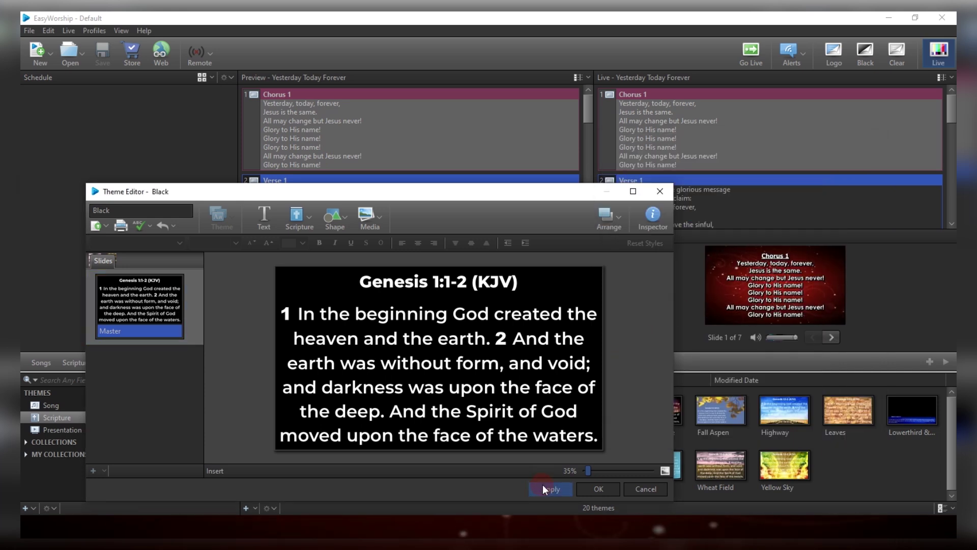
{"action": "left_click", "coordinate": [597, 488]}
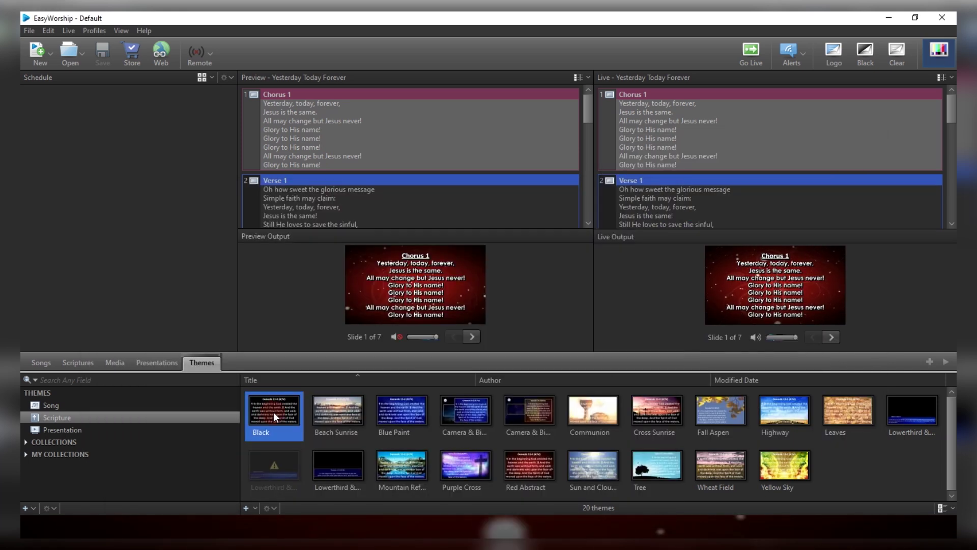
Set Black as the default scripture theme and send Genesis 1:2 (KJV) live
{"action": "right_click", "coordinate": [274, 411]}
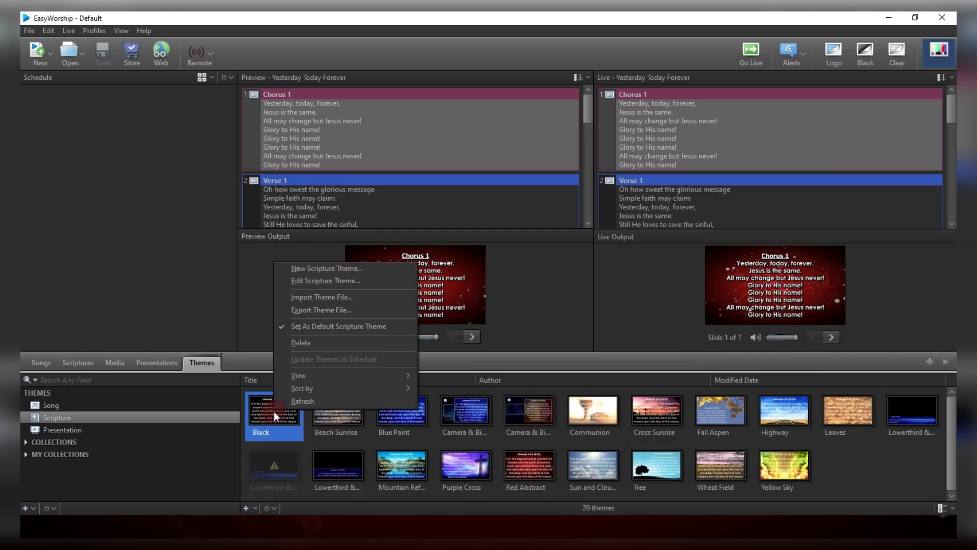
{"action": "left_click", "coordinate": [328, 327]}
{"action": "left_click", "coordinate": [83, 361]}
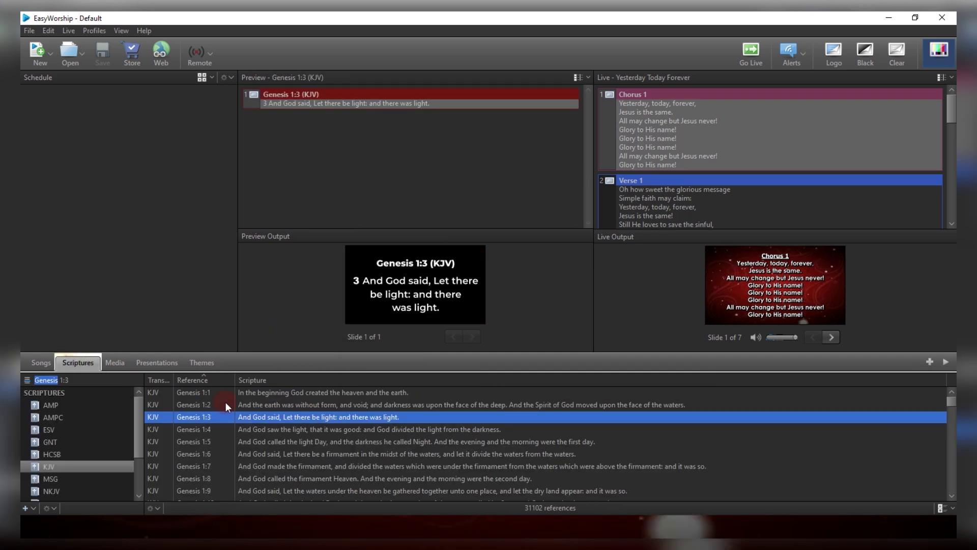
{"action": "left_click", "coordinate": [276, 406]}
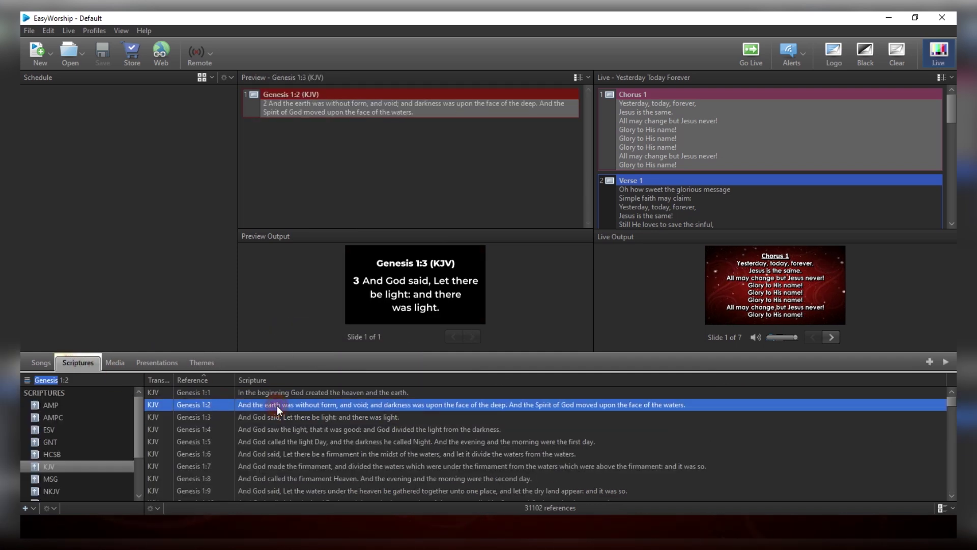
{"action": "double_click", "coordinate": [277, 406]}
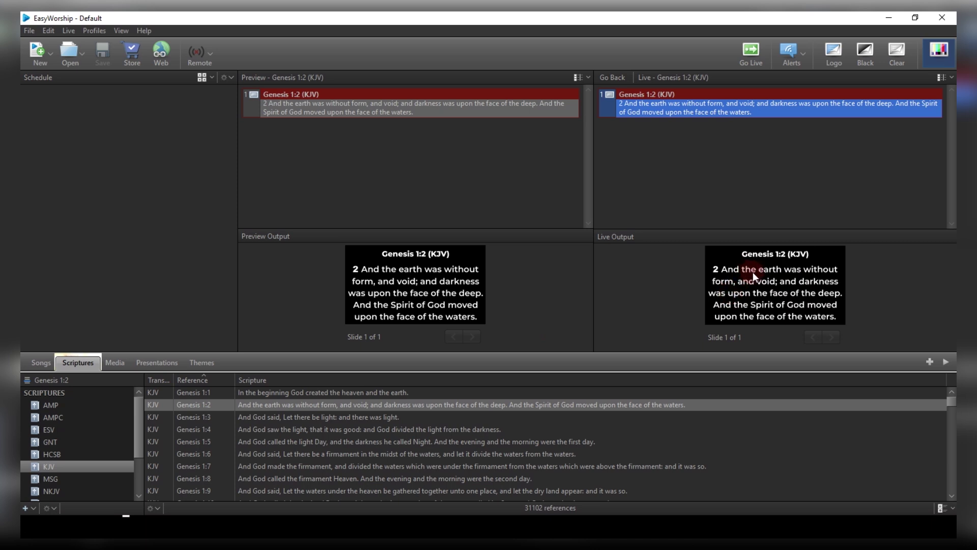
{"action": "left_click", "coordinate": [285, 346]}
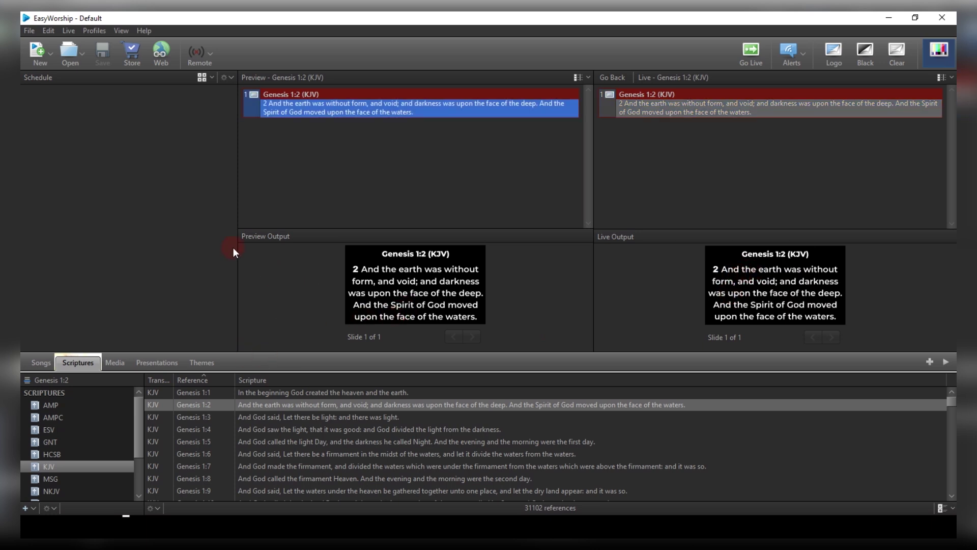
Enable Alternate Output in Options and set its Output Monitor to NDI Stream
{"action": "left_click", "coordinate": [49, 31]}
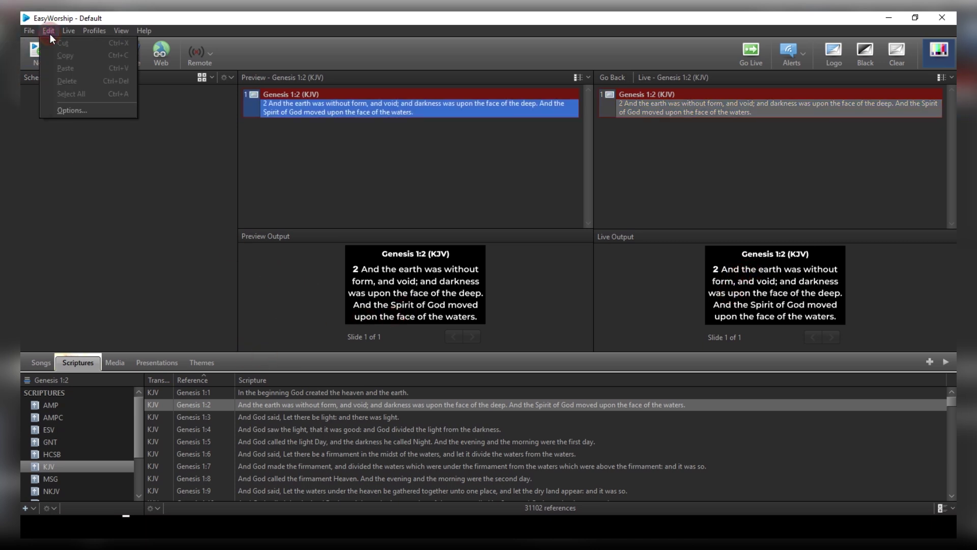
{"action": "left_click", "coordinate": [81, 114]}
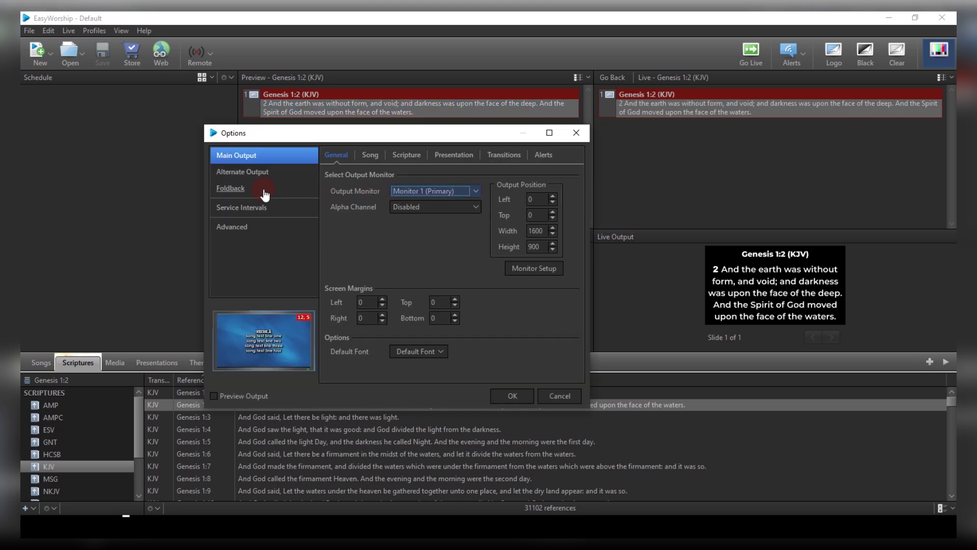
{"action": "left_click", "coordinate": [260, 177]}
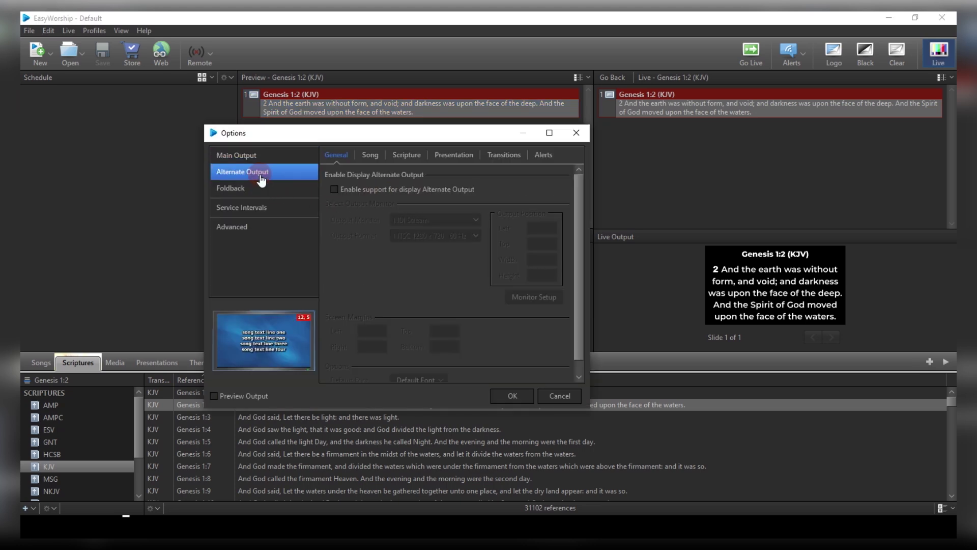
{"action": "left_click", "coordinate": [336, 190]}
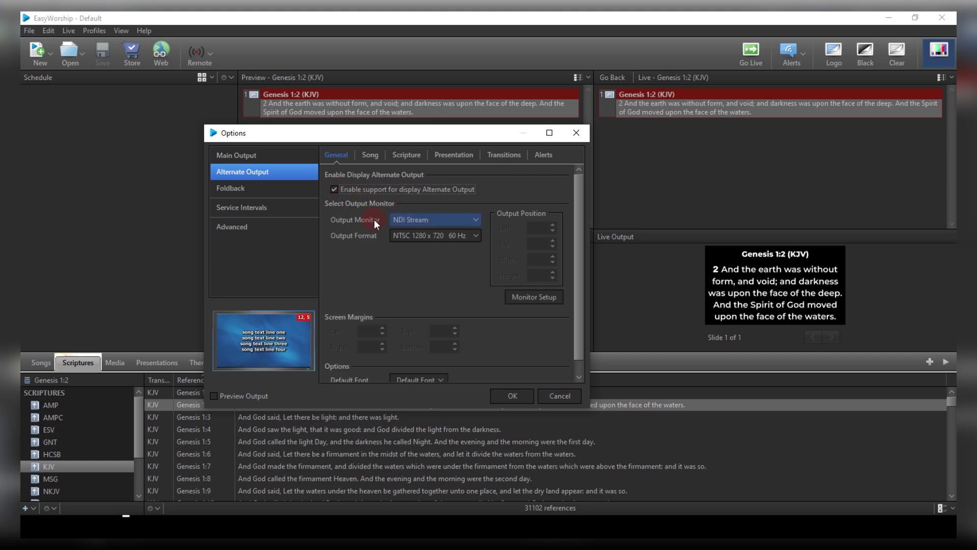
{"action": "left_click", "coordinate": [417, 220]}
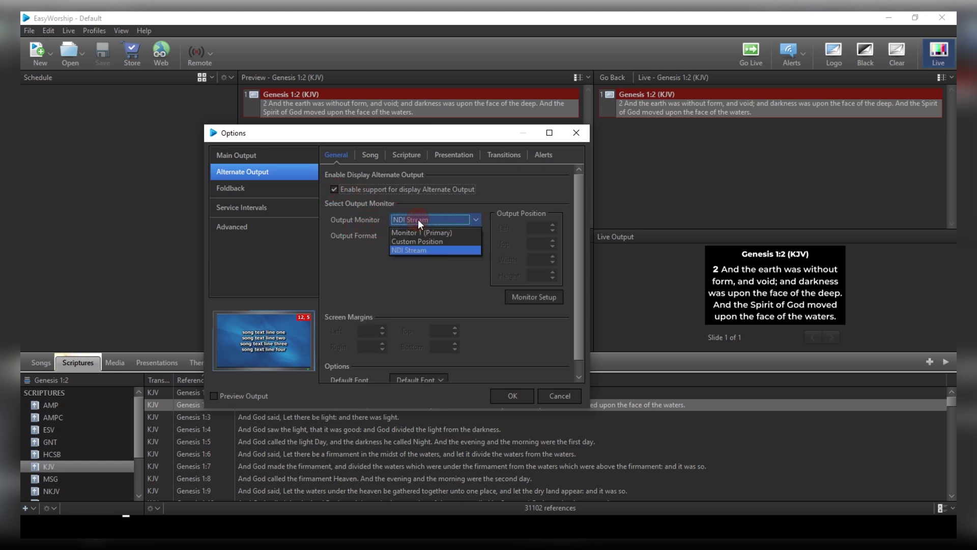
{"action": "left_click", "coordinate": [417, 250]}
{"action": "scroll", "coordinate": [474, 357], "scroll_direction": "down", "scroll_amount": 1}
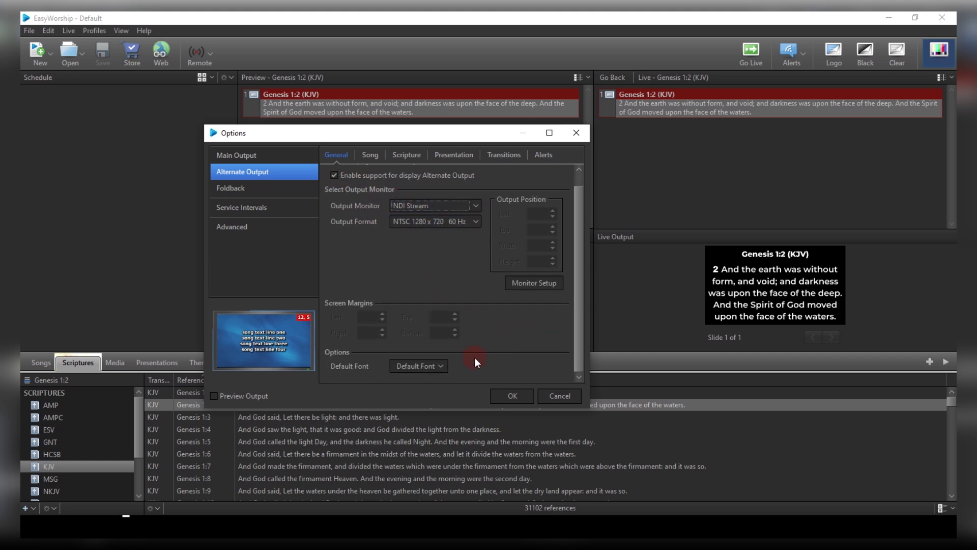
Set the alternate output default font to centered horizontally and bottom vertical alignment
{"action": "left_click", "coordinate": [429, 365]}
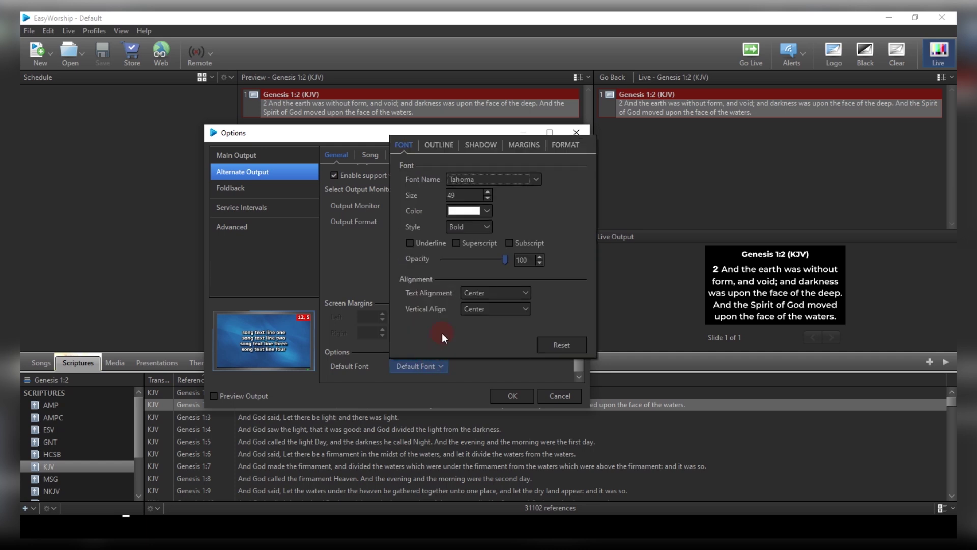
{"action": "left_click", "coordinate": [497, 292]}
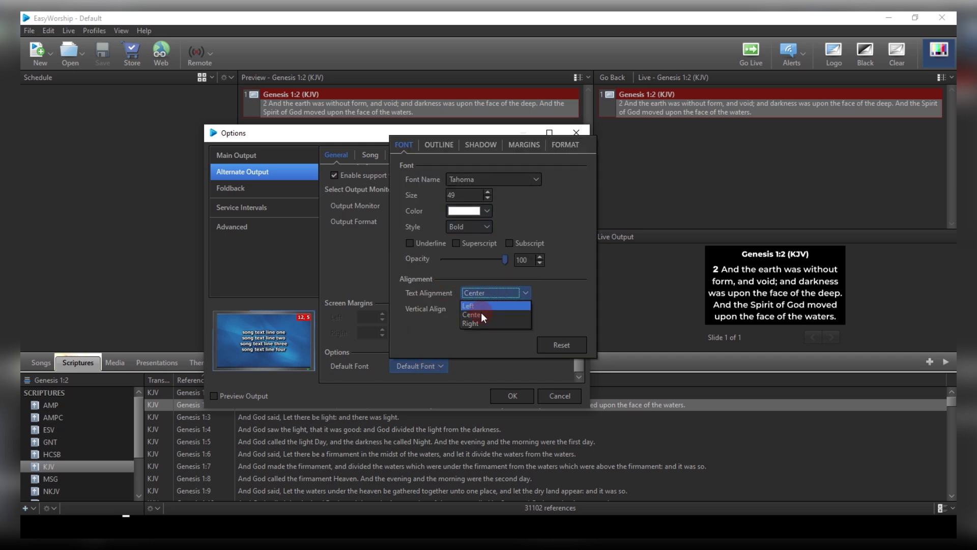
{"action": "left_click", "coordinate": [481, 313]}
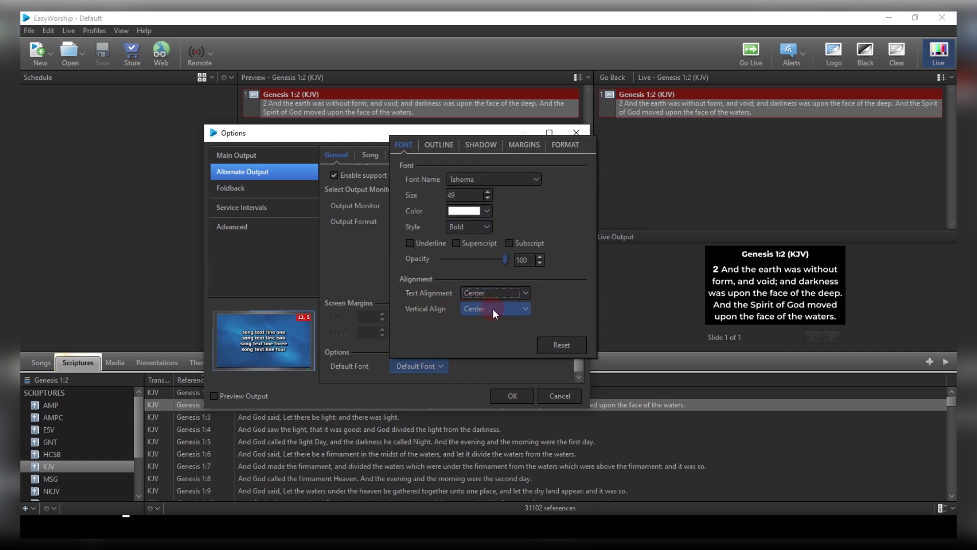
{"action": "left_click", "coordinate": [493, 308]}
{"action": "left_click", "coordinate": [481, 338]}
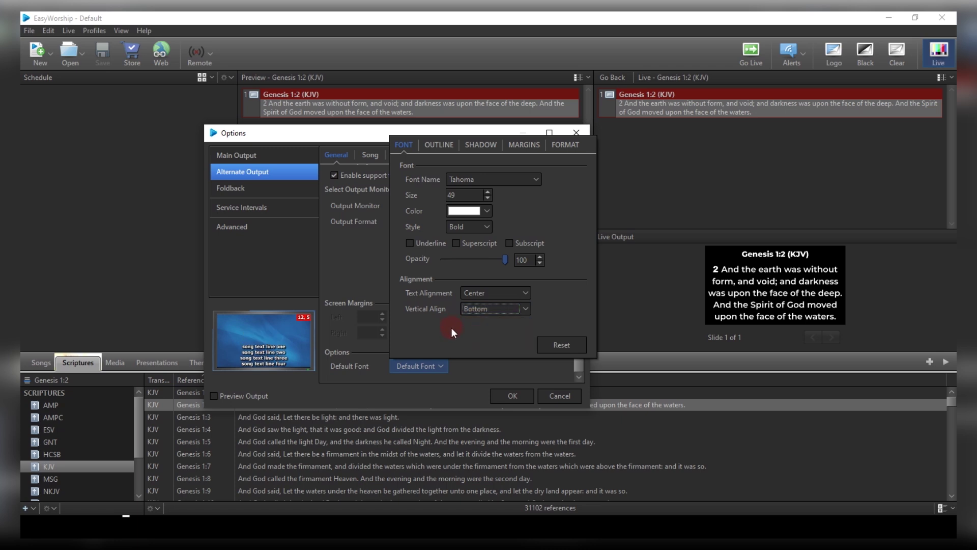
{"action": "left_click", "coordinate": [403, 174]}
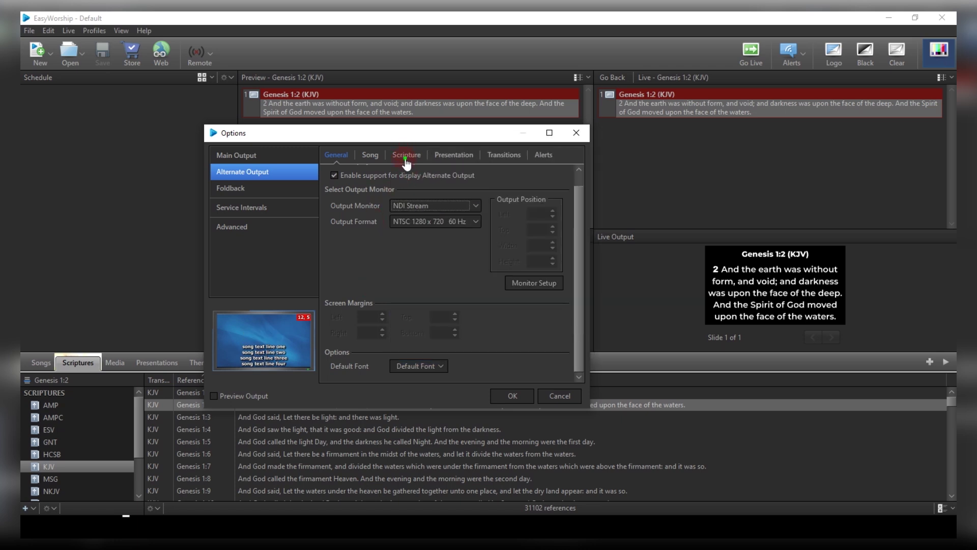
Center-align the scripture text in the alternate output Scripture font settings
{"action": "left_click", "coordinate": [407, 161]}
{"action": "left_click", "coordinate": [444, 187]}
{"action": "left_click", "coordinate": [525, 355]}
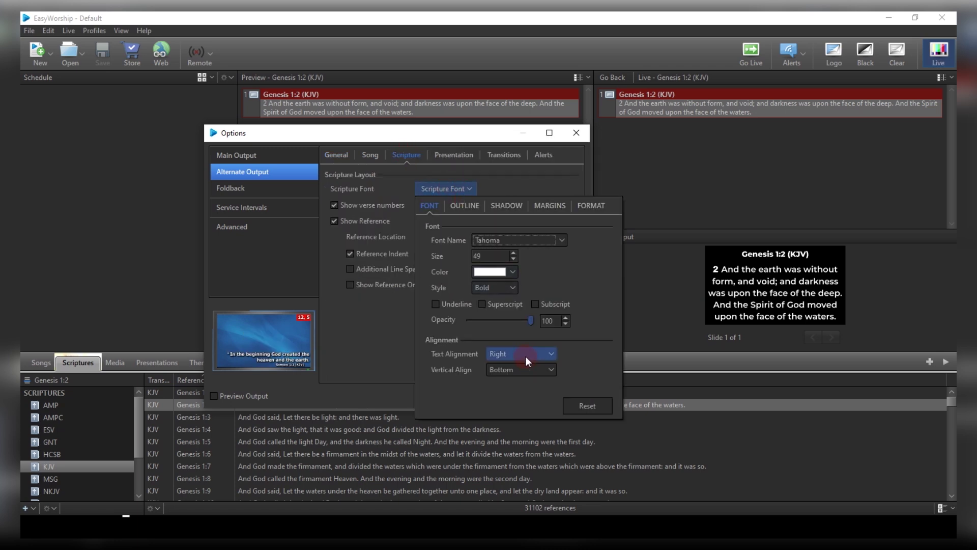
{"action": "left_click", "coordinate": [507, 373]}
{"action": "left_click", "coordinate": [460, 218]}
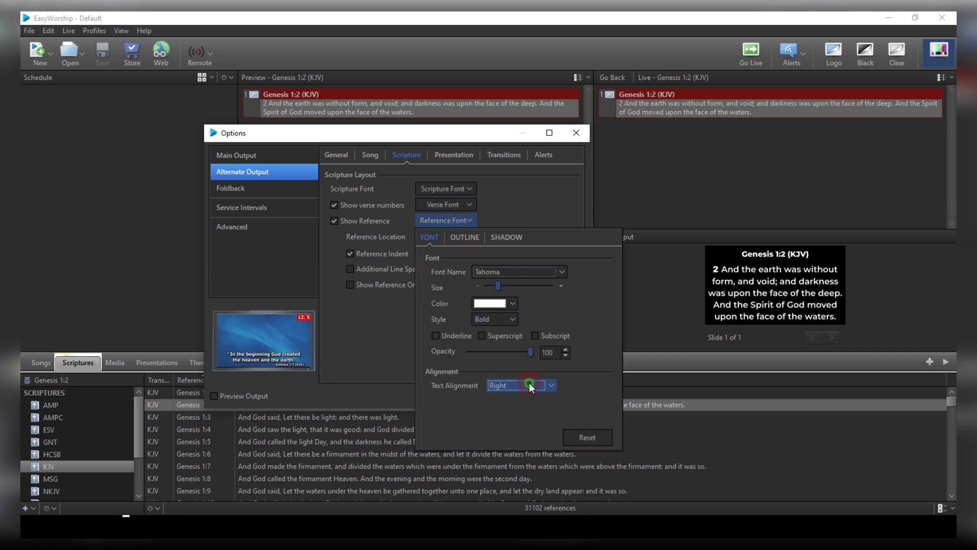
Set the scripture Reference Font alignment to Center and apply the Options
{"action": "left_click", "coordinate": [530, 383]}
{"action": "left_click", "coordinate": [514, 406]}
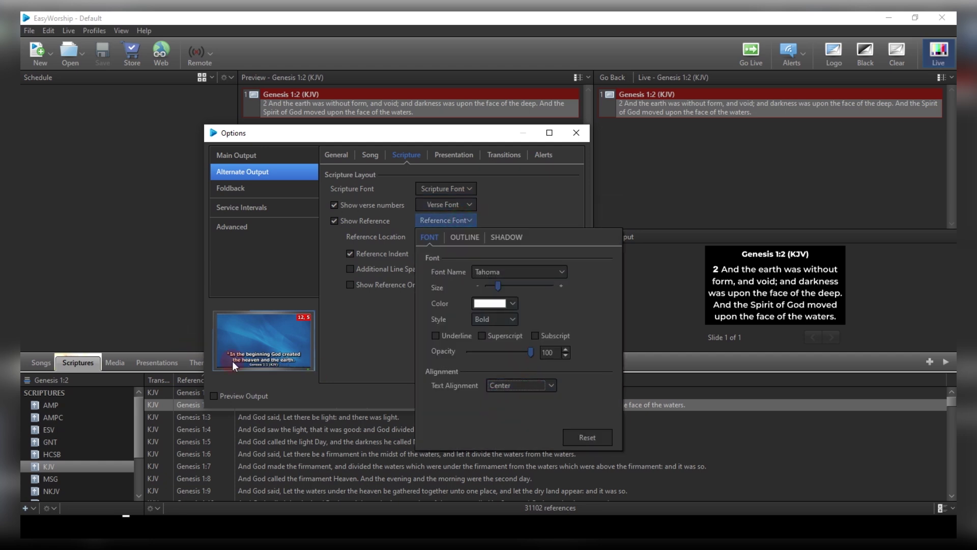
{"action": "left_click", "coordinate": [514, 347]}
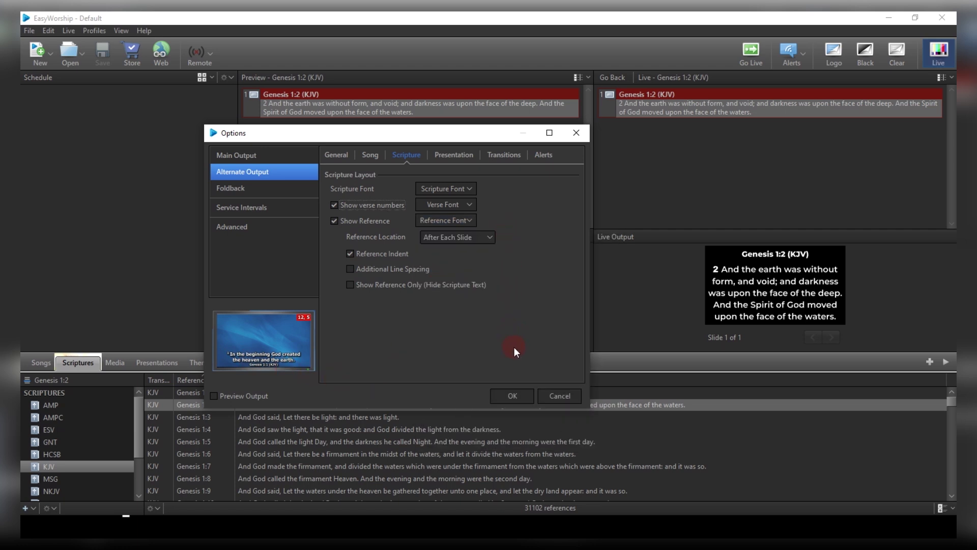
{"action": "left_click", "coordinate": [513, 394]}
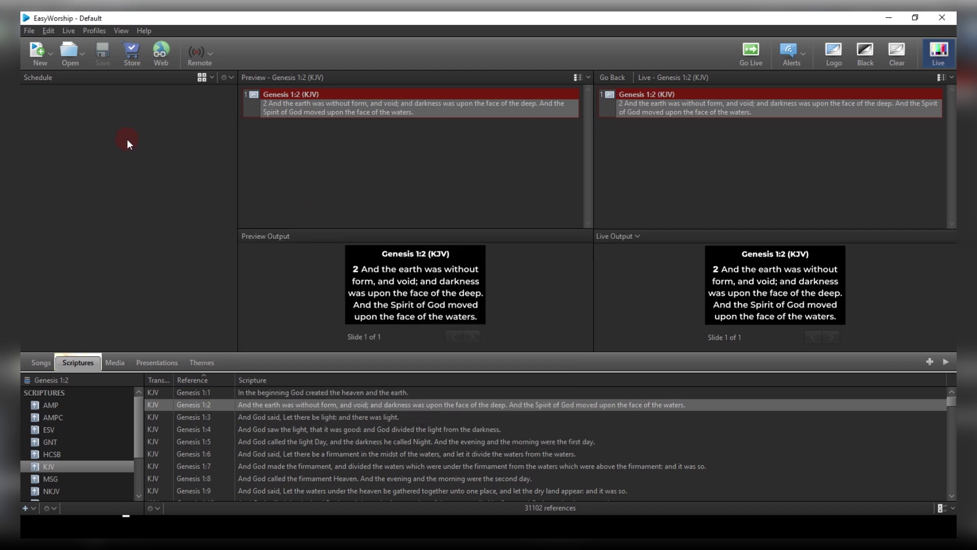
Set the Main Output monitor to Monitor 2 (Secondary) and confirm
{"action": "left_click", "coordinate": [57, 54]}
{"action": "left_click", "coordinate": [89, 109]}
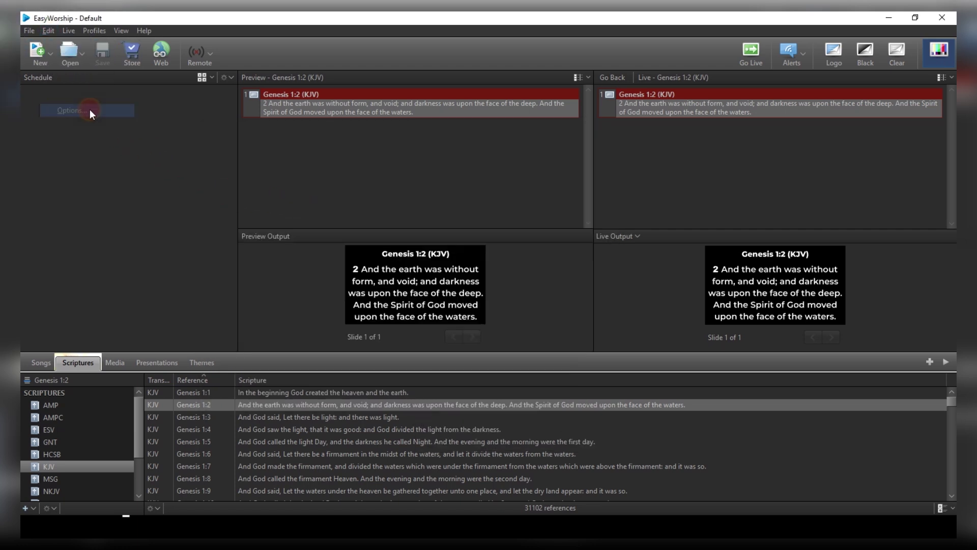
{"action": "left_click", "coordinate": [256, 159]}
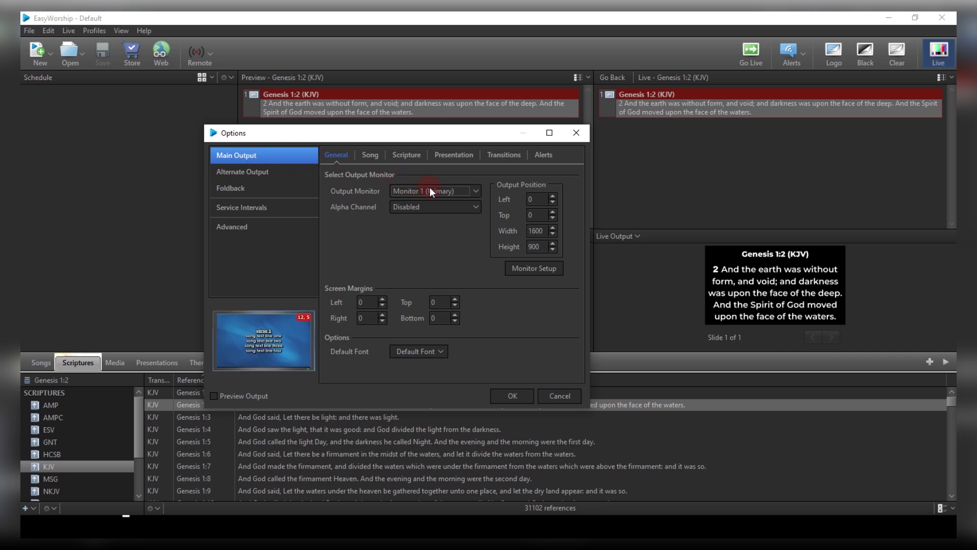
{"action": "left_click", "coordinate": [475, 191]}
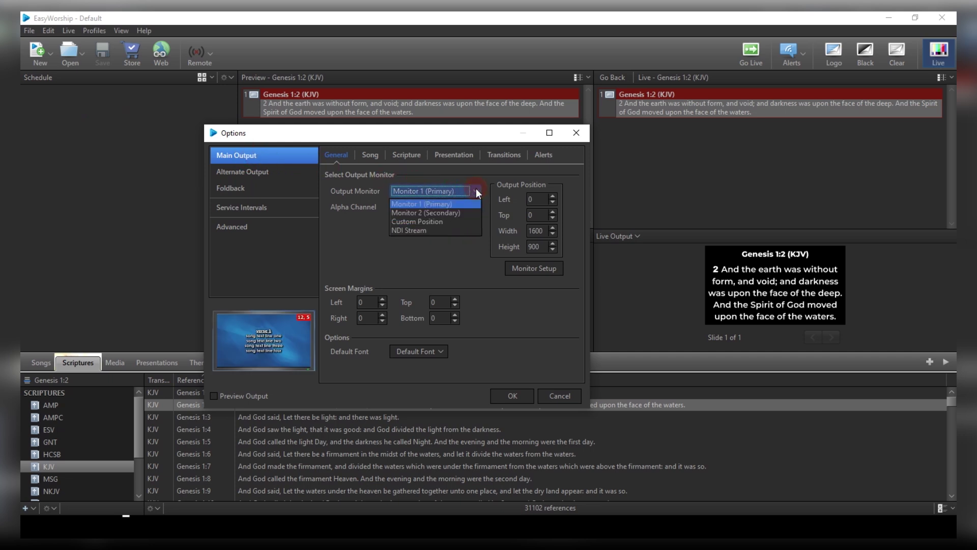
{"action": "left_click", "coordinate": [461, 209]}
{"action": "left_click", "coordinate": [501, 390]}
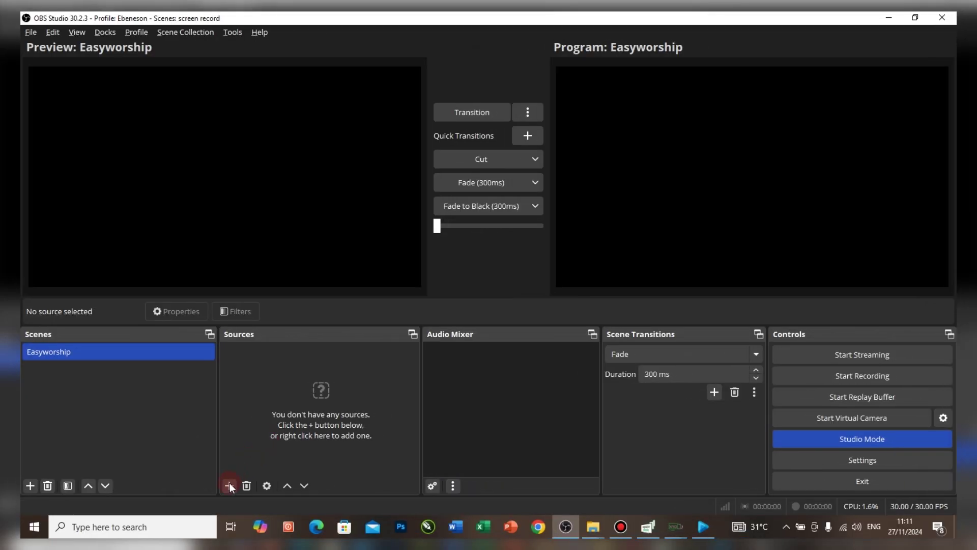
Add an NDI Source receiving EasyWorship Alternate Output, fit it to the canvas, and transition to program
{"action": "left_click", "coordinate": [230, 485]}
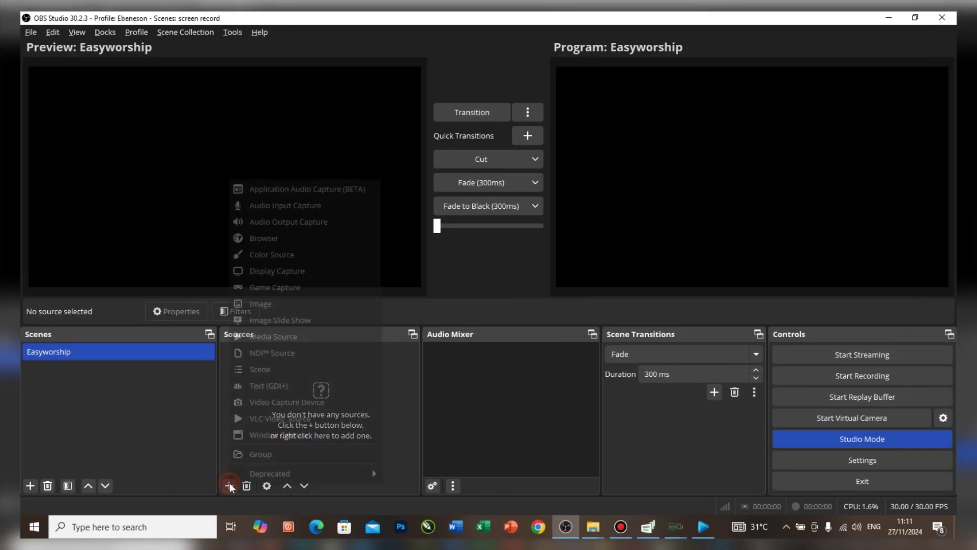
{"action": "left_click", "coordinate": [280, 355]}
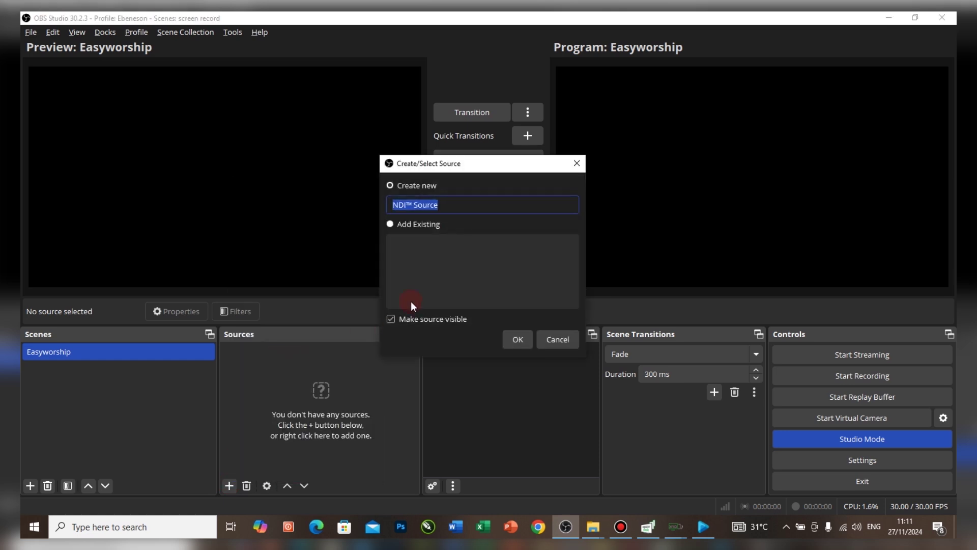
{"action": "left_click", "coordinate": [515, 335]}
{"action": "left_click", "coordinate": [666, 270]}
{"action": "left_click", "coordinate": [667, 269]}
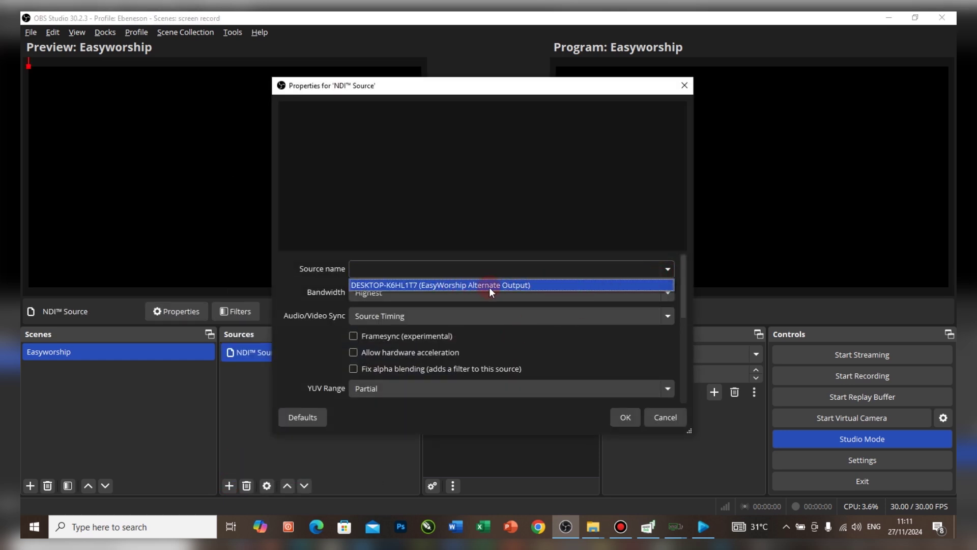
{"action": "left_click", "coordinate": [626, 417]}
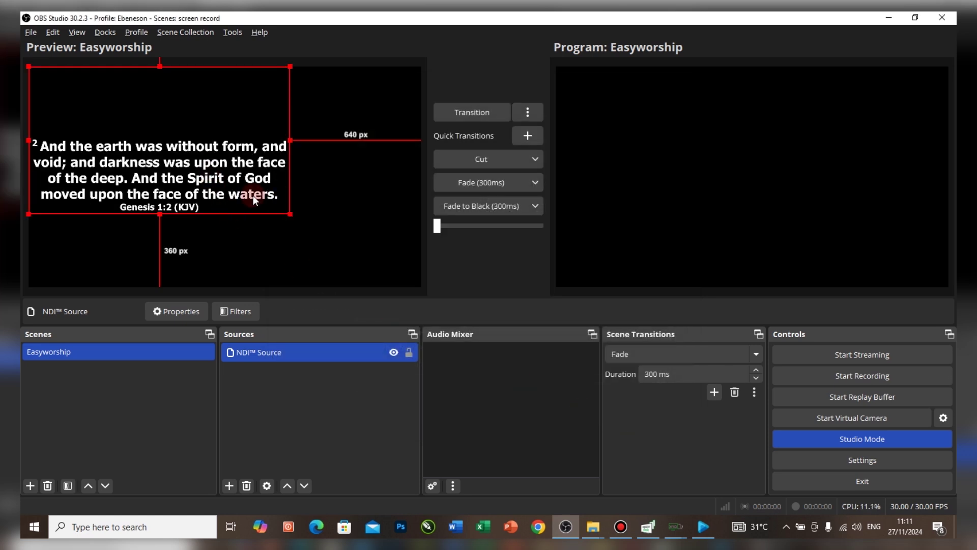
{"action": "key", "text": "ctrl+f"}
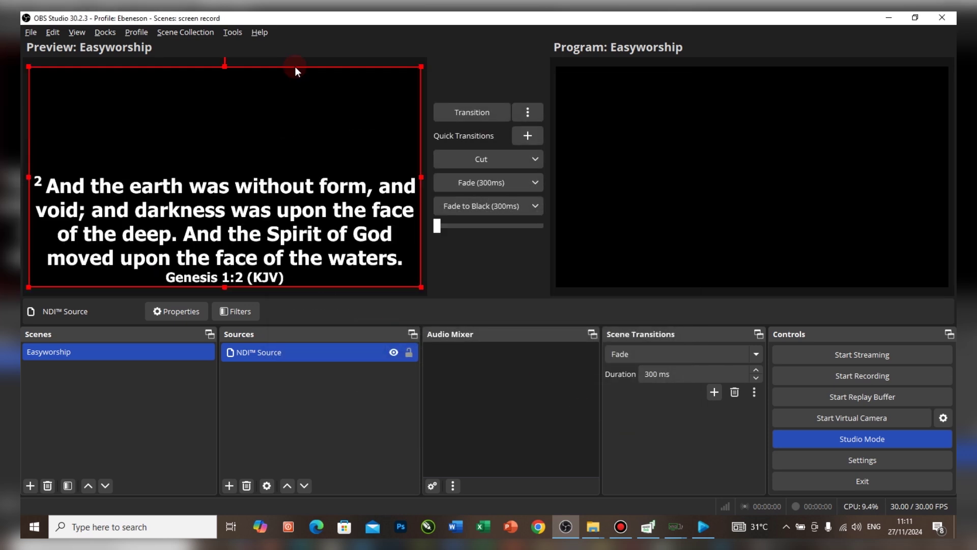
{"action": "left_click", "coordinate": [478, 112]}
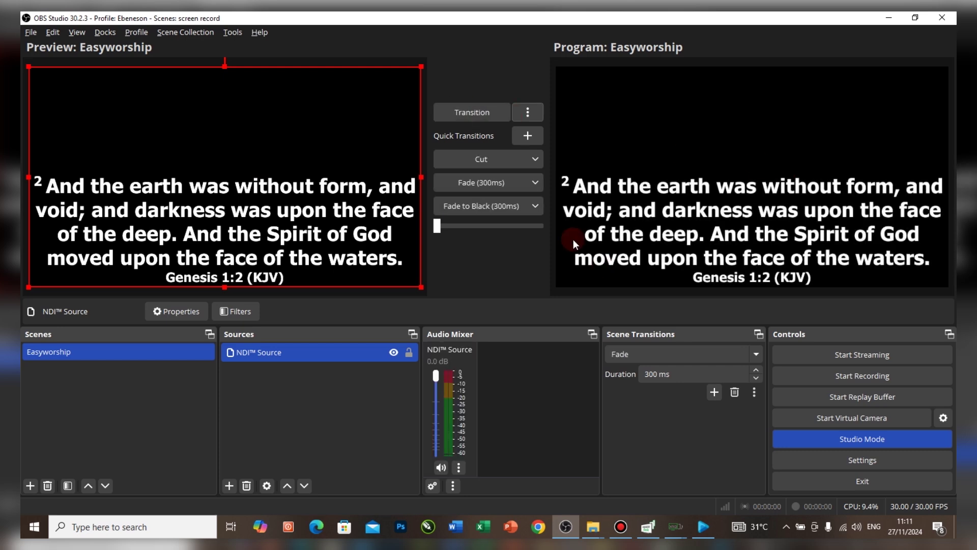
Add the landscape photo from Easyworship Picture, fit it full-canvas below NDI Source, and transition
{"action": "mouse_move", "coordinate": [602, 531]}
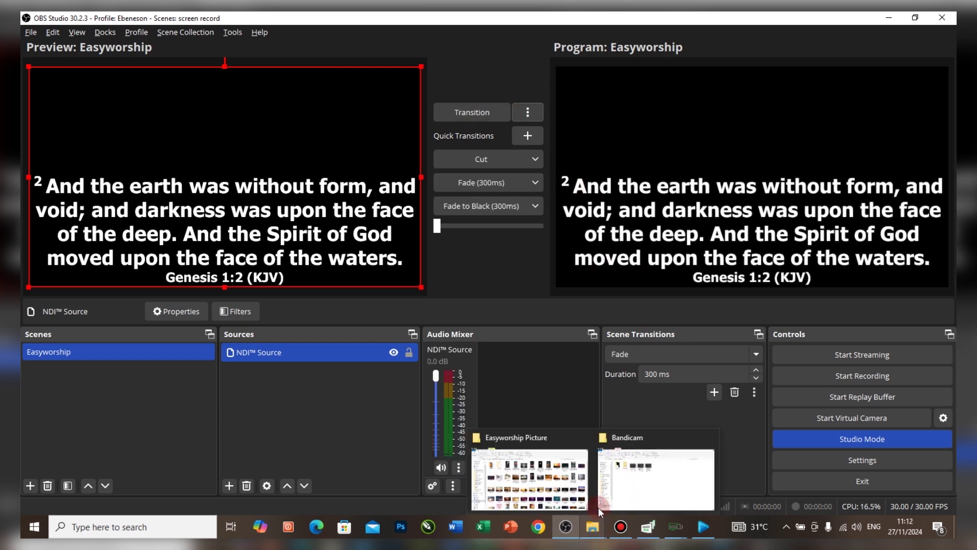
{"action": "left_click", "coordinate": [598, 507]}
{"action": "left_click", "coordinate": [762, 426]}
{"action": "left_click_drag", "start_coordinate": [763, 426], "coordinate": [304, 406]}
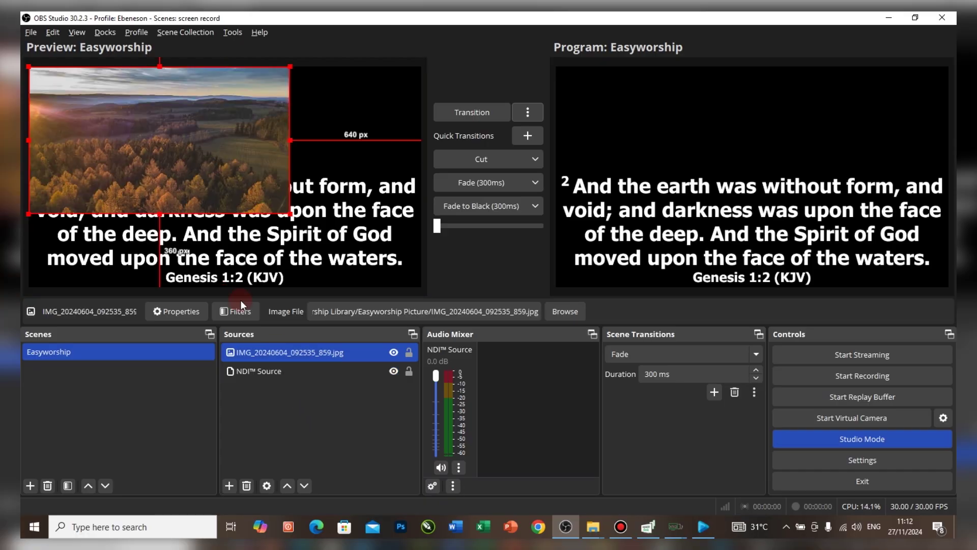
{"action": "key", "text": "ctrl+f"}
{"action": "left_click", "coordinate": [295, 350]}
{"action": "left_click_drag", "start_coordinate": [294, 350], "coordinate": [285, 377]}
{"action": "left_click", "coordinate": [469, 113]}
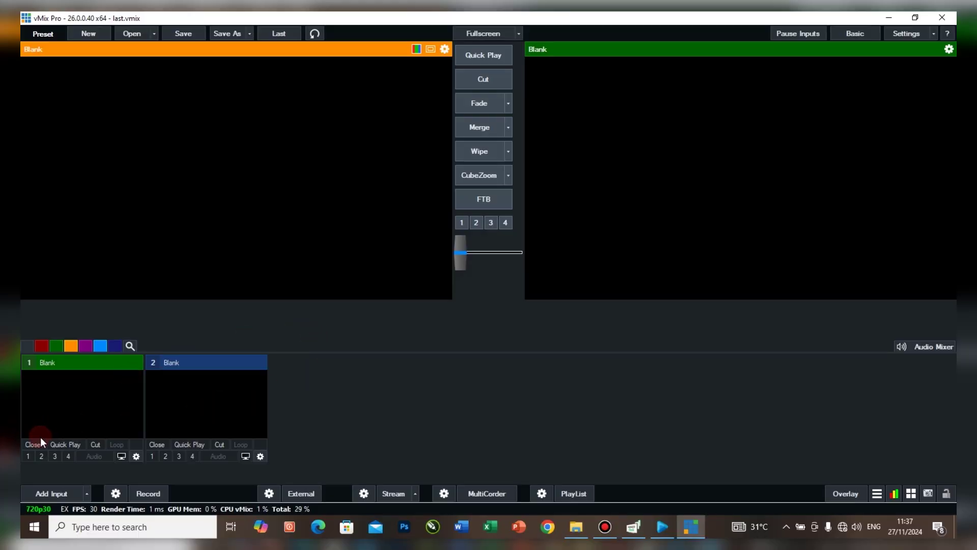
Add the EasyWorship Alternate Output NDI input, output Quiet Starry Night, and enable overlay 1
{"action": "left_click", "coordinate": [59, 493]}
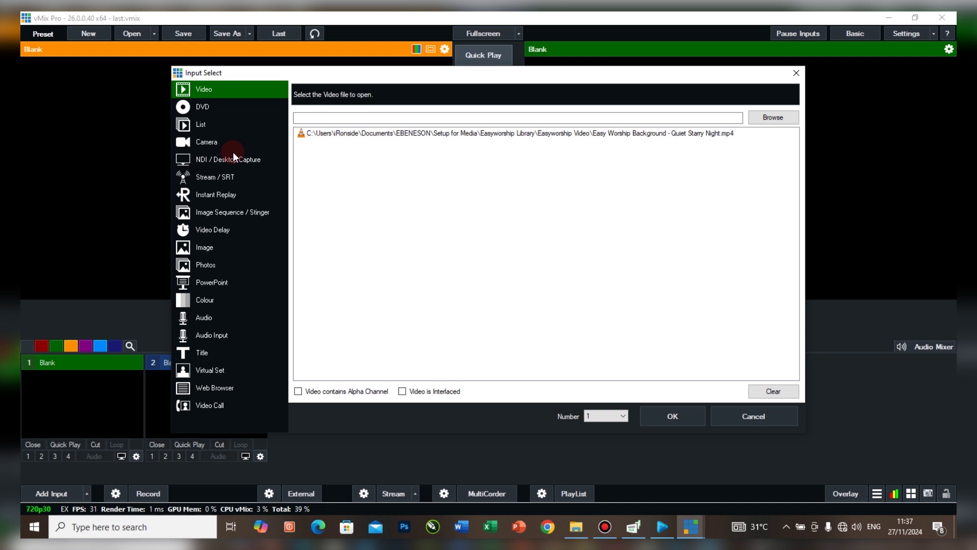
{"action": "left_click", "coordinate": [231, 159]}
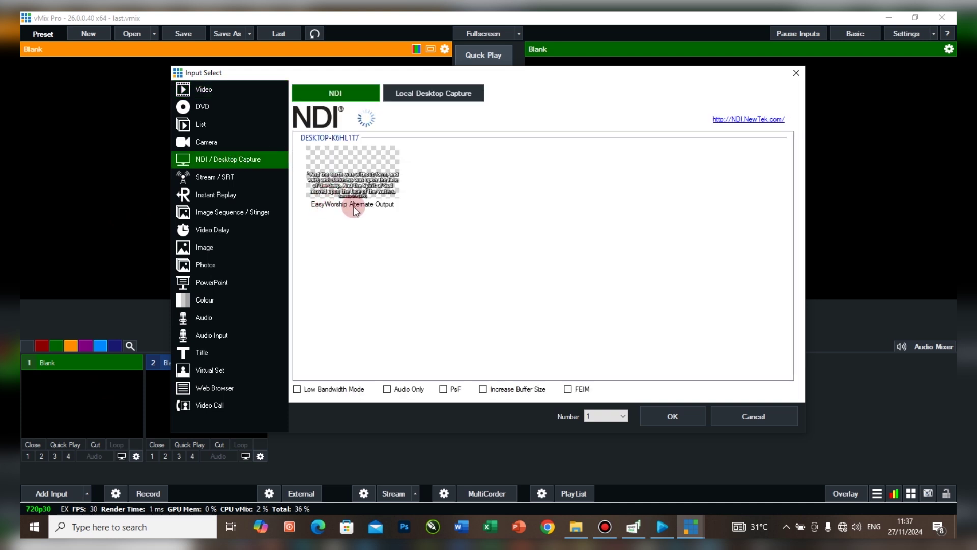
{"action": "left_click", "coordinate": [353, 176]}
{"action": "left_click", "coordinate": [648, 417]}
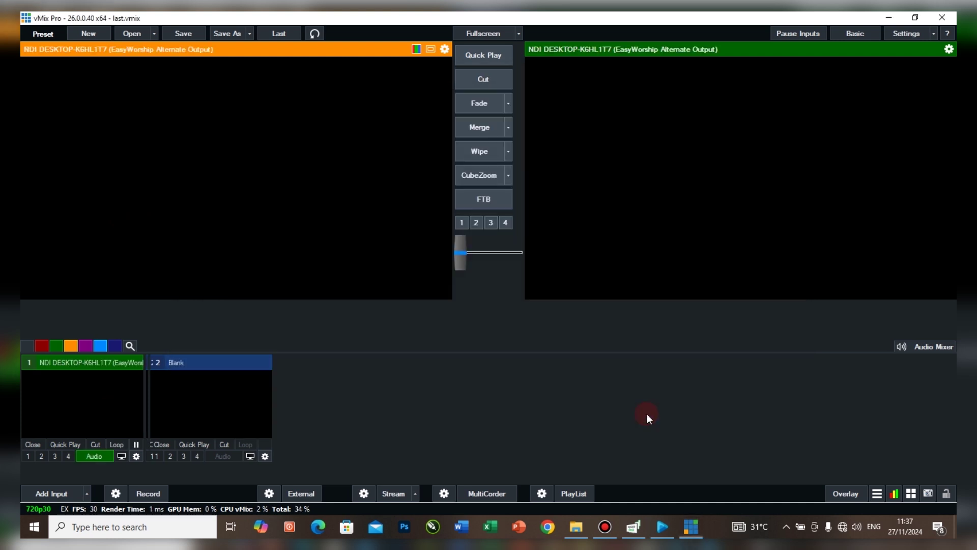
{"action": "left_click", "coordinate": [259, 384]}
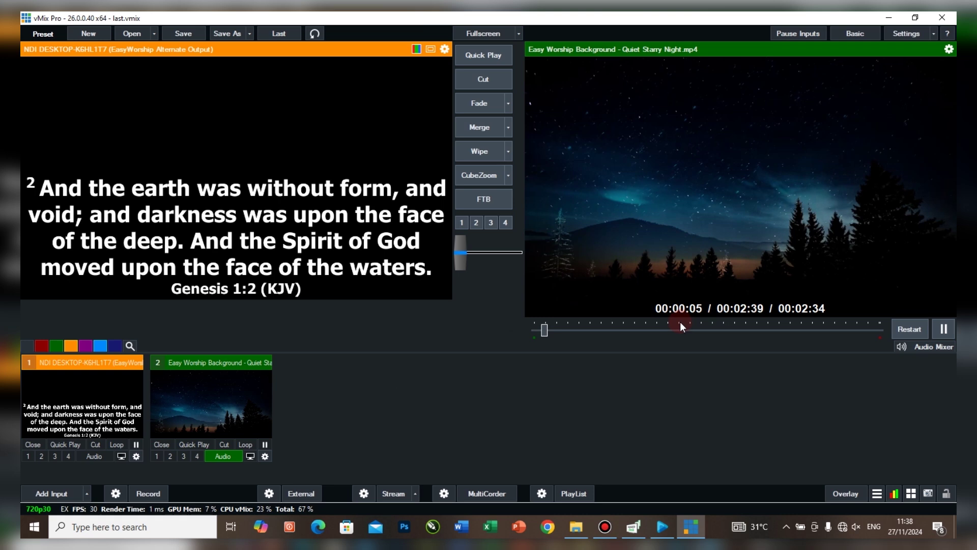
{"action": "left_click", "coordinate": [27, 455]}
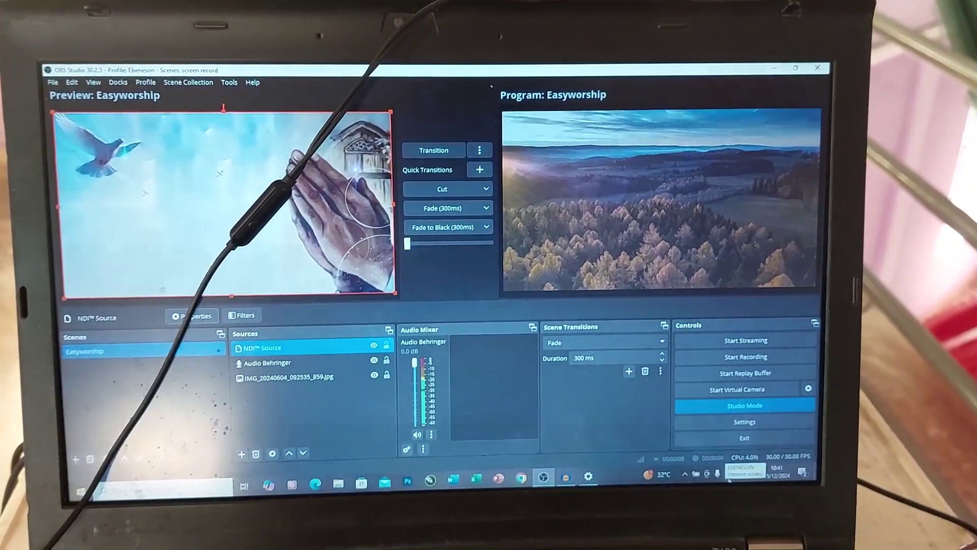
Check the Wi-Fi connection, send ARENA LOGO 03 live, then apply the Cinematic - LOG - Vol 1 (3) look
{"action": "left_click", "coordinate": [773, 486]}
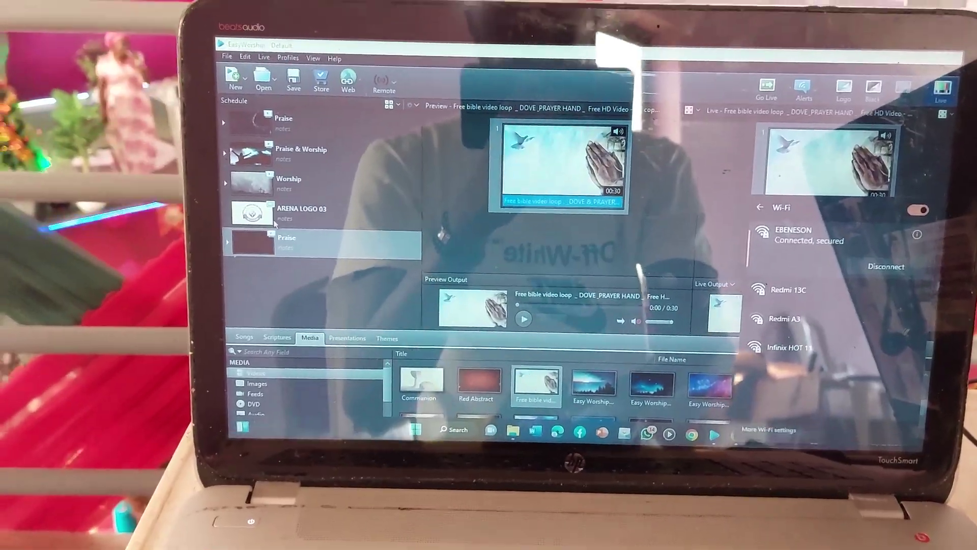
{"action": "left_click", "coordinate": [285, 186]}
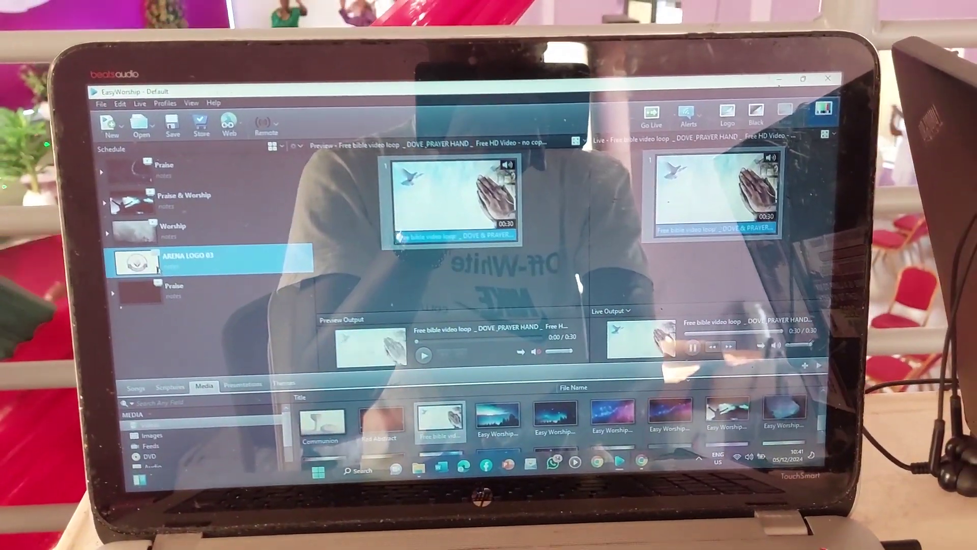
{"action": "double_click", "coordinate": [160, 262]}
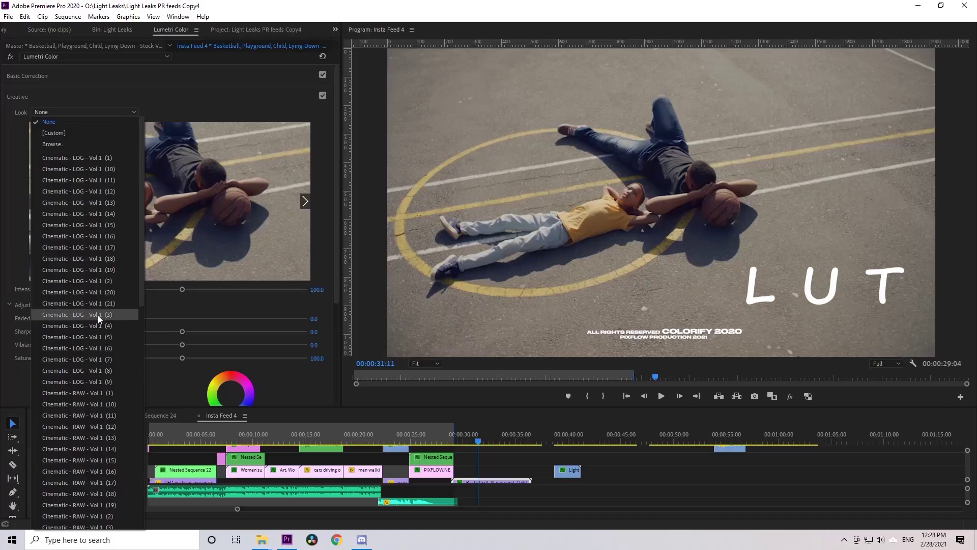
{"action": "left_click", "coordinate": [98, 316]}
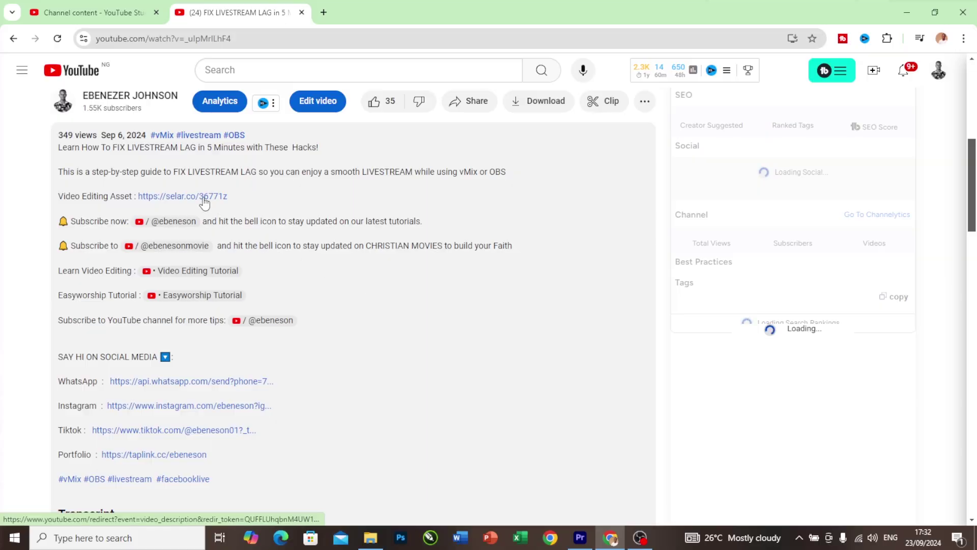
Follow the description's selar.co link to the VIDEO EDITING BUNDLE purchase page in a new tab
{"action": "left_click", "coordinate": [204, 202]}
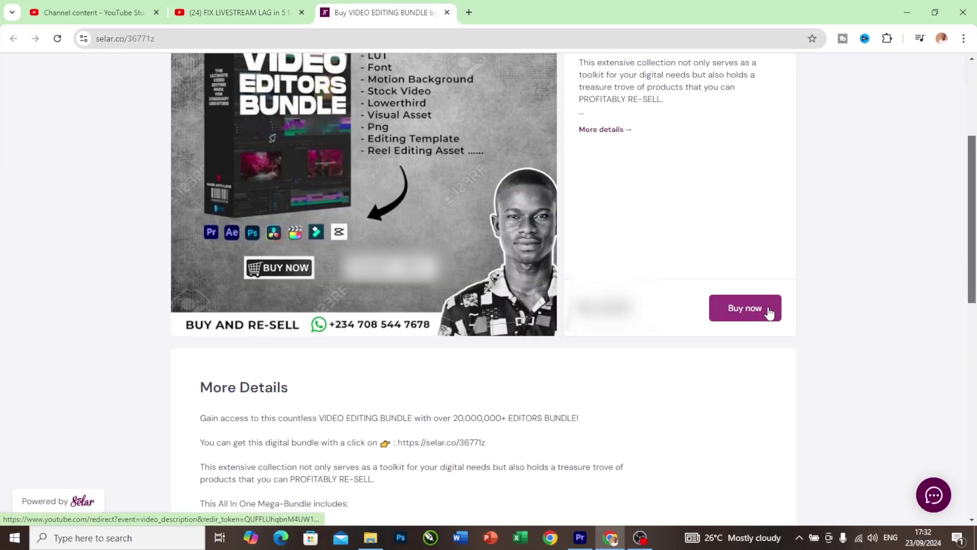